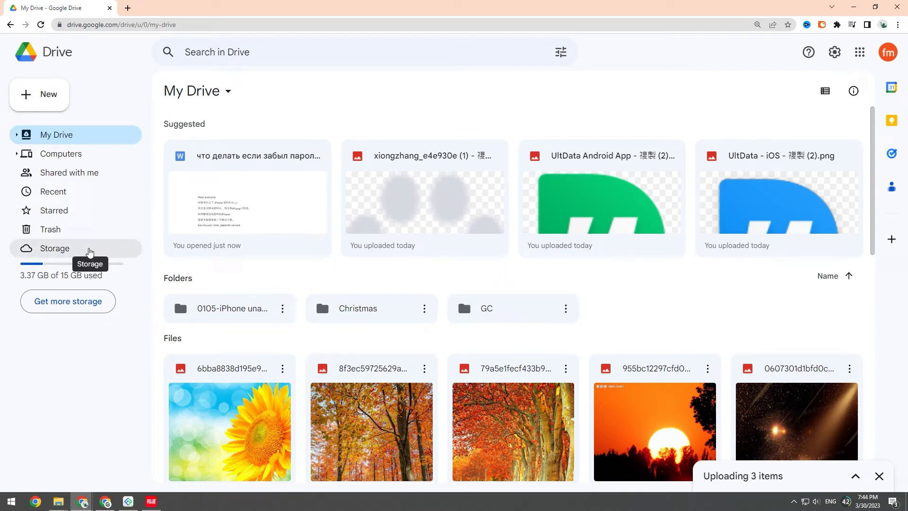
Step: Open Drive's Storage page to review the files using Drive storage, sorted by size
left_click(95, 276)
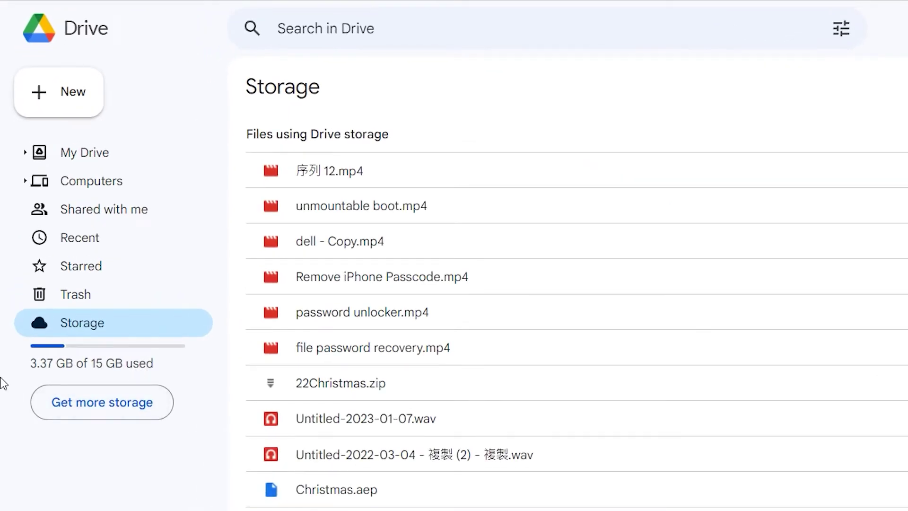
scroll(384, 324, "down", 5)
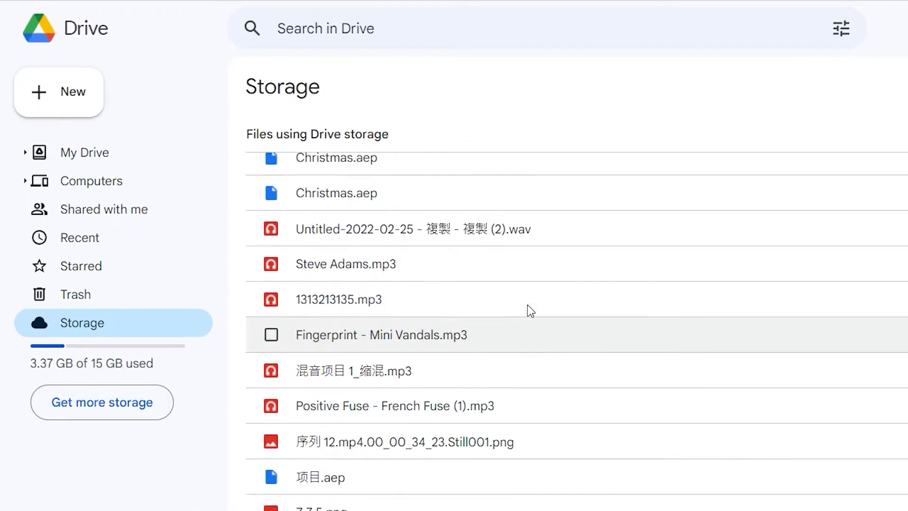
scroll(527, 305, "down", 5)
scroll(414, 472, "down", 4)
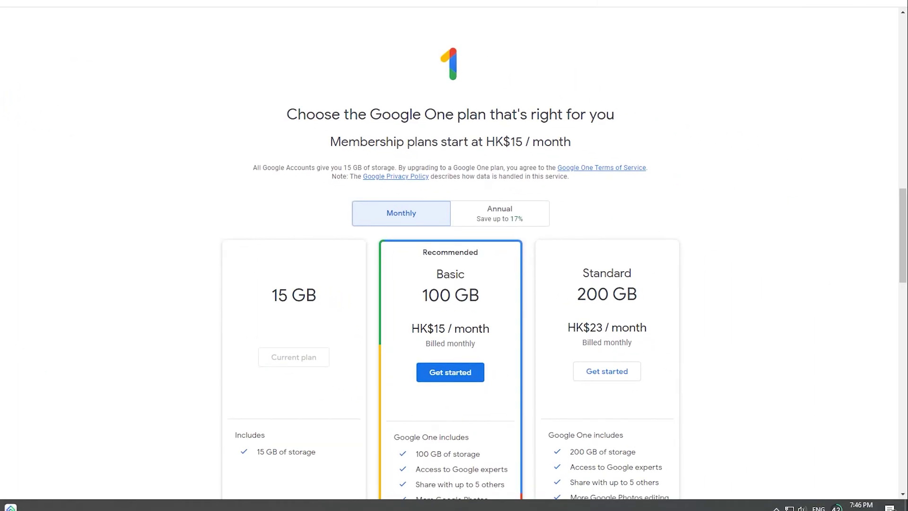
scroll(724, 276, "down", 1)
scroll(724, 275, "down", 4)
scroll(725, 276, "down", 2)
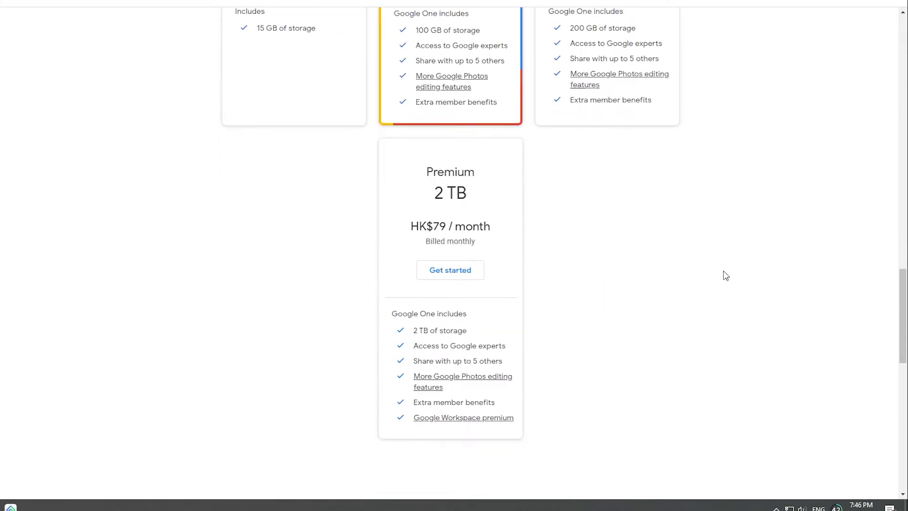
scroll(725, 275, "up", 2)
scroll(725, 275, "up", 3)
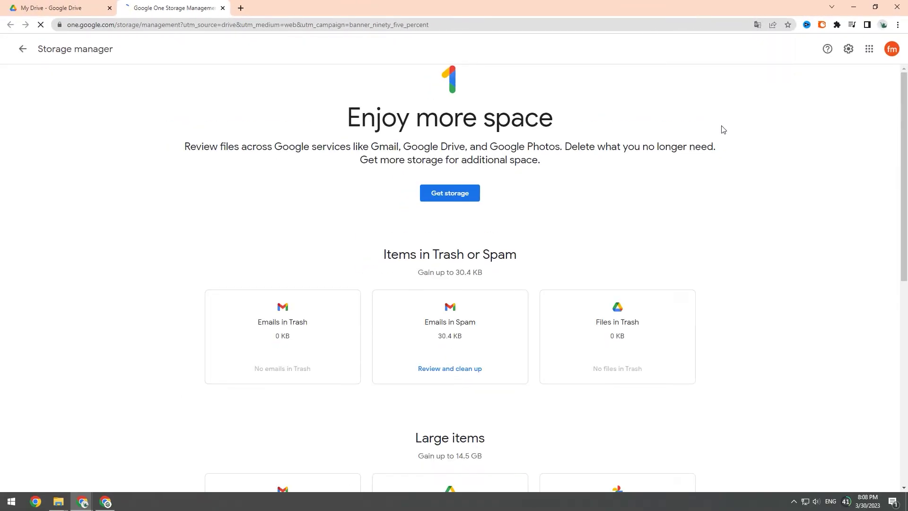
scroll(714, 137, "down", 2)
scroll(597, 185, "down", 5)
Step: Permanently delete the 1.1 GB 序列 12.mp4 through Large items cleanup, then recheck Drive storage
left_click(448, 289)
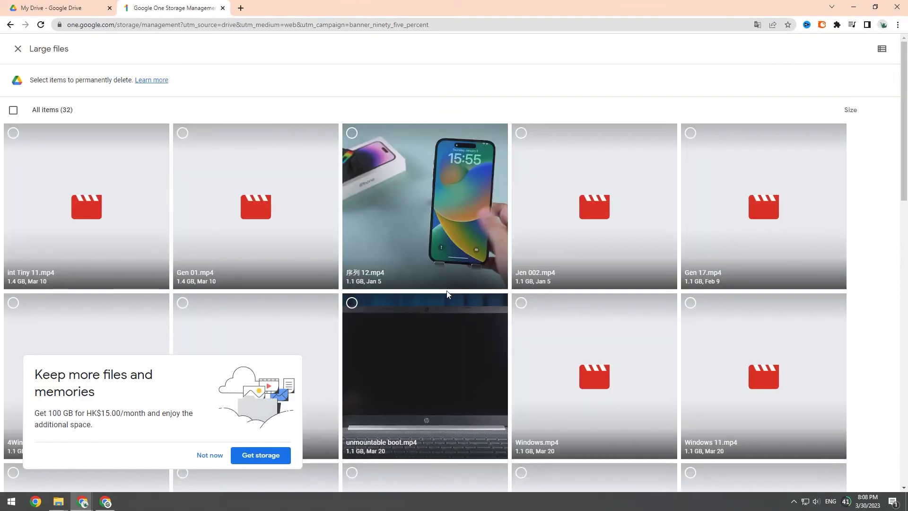
left_click(209, 454)
scroll(598, 260, "down", 5)
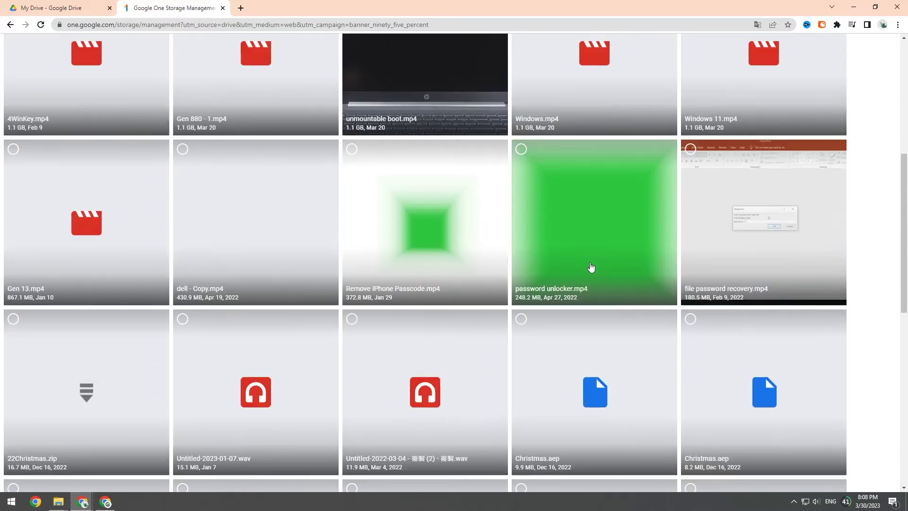
scroll(599, 260, "down", 4)
scroll(598, 260, "down", 3)
scroll(592, 267, "down", 1)
scroll(592, 267, "up", 5)
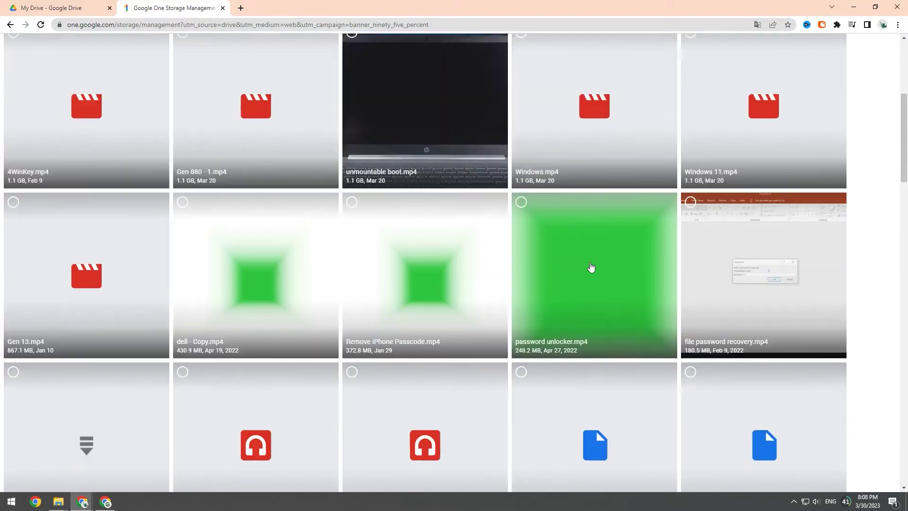
scroll(592, 268, "up", 5)
left_click(375, 162)
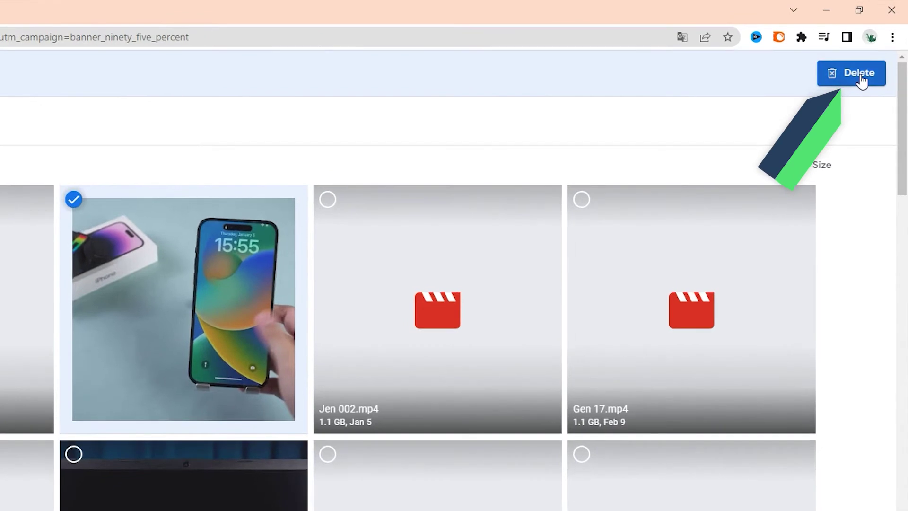
left_click(862, 76)
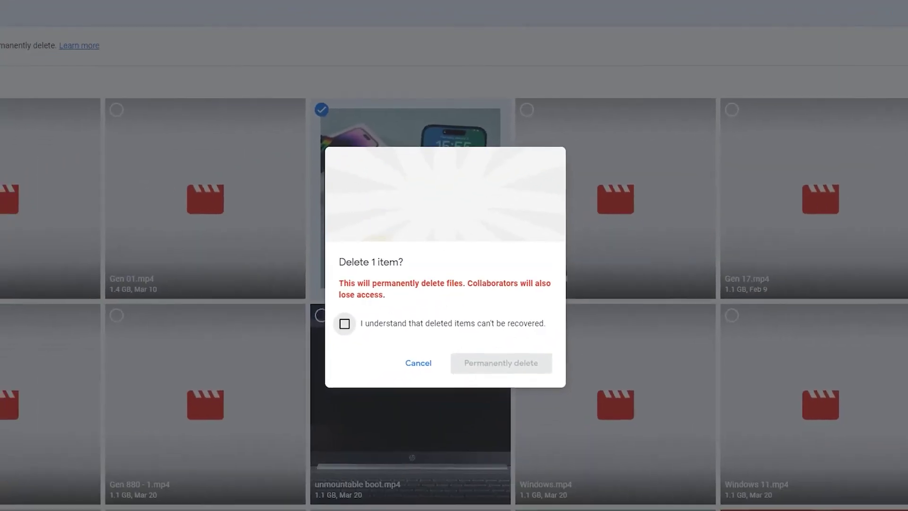
left_click(354, 318)
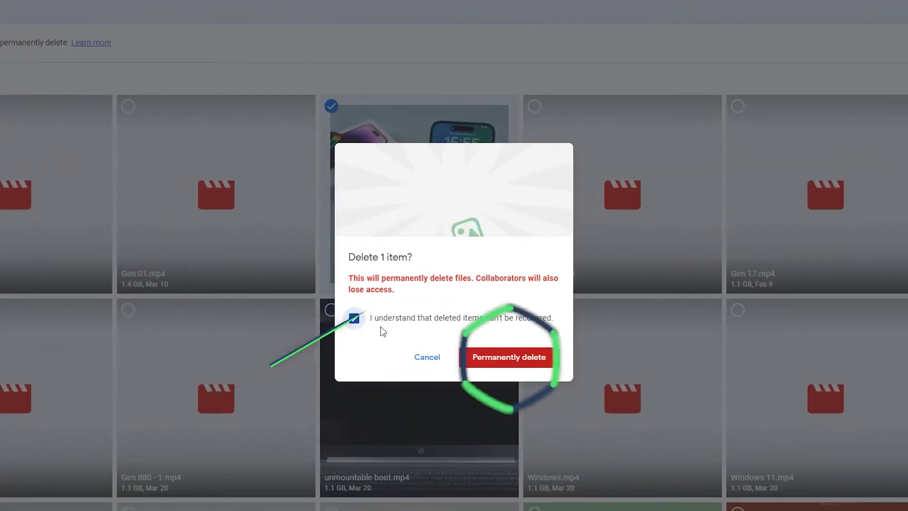
left_click(509, 358)
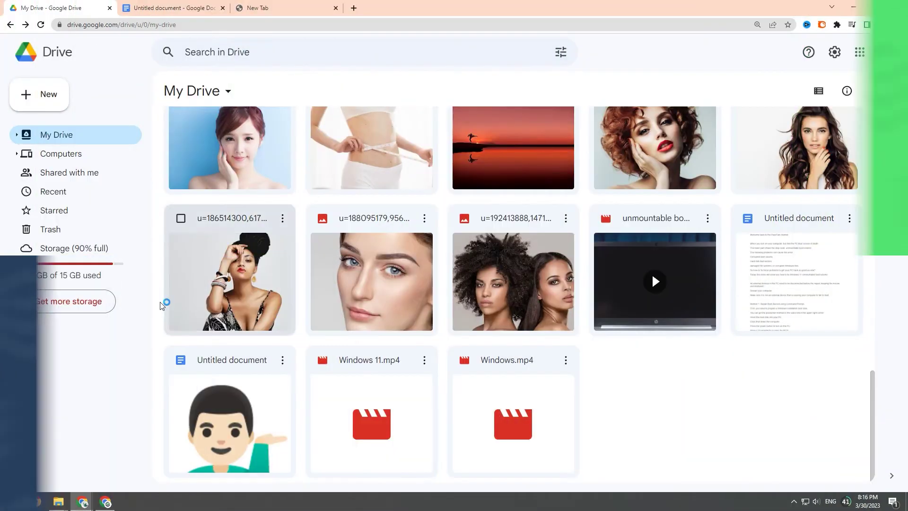
left_click(74, 248)
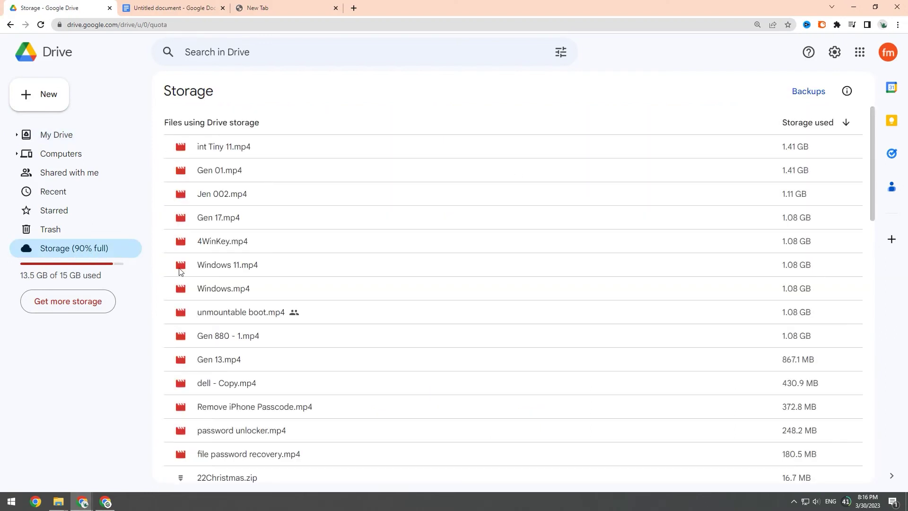
scroll(829, 169, "down", 5)
scroll(875, 200, "down", 8)
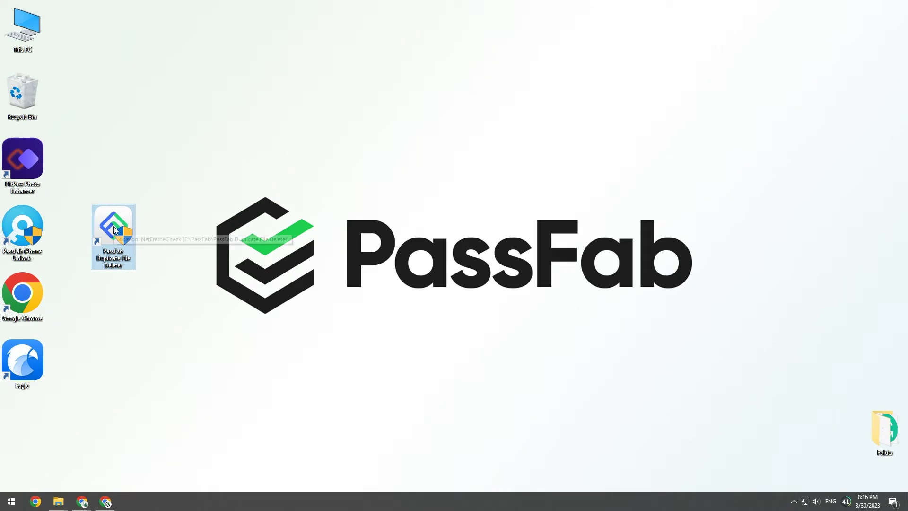
Step: Launch PassFab, choose Find Google Drive Duplicates, and sign in with the Google account
double_click(116, 229)
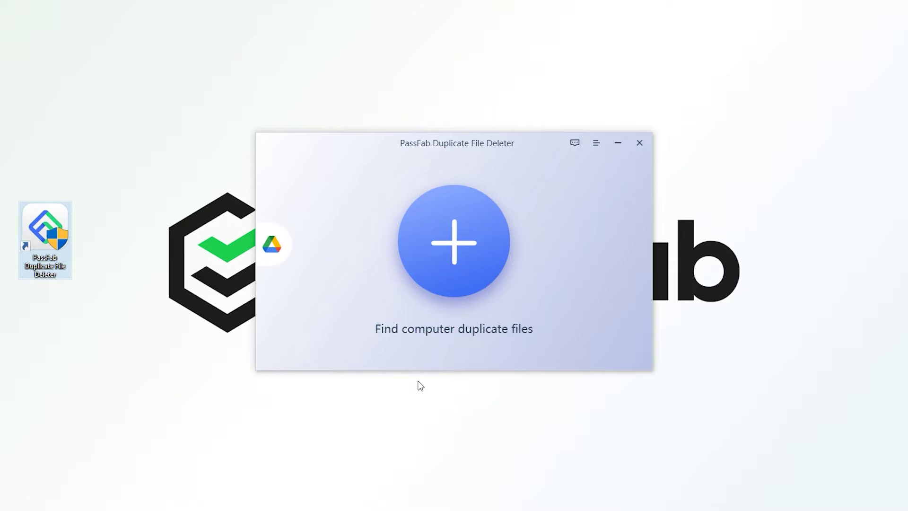
mouse_move(301, 250)
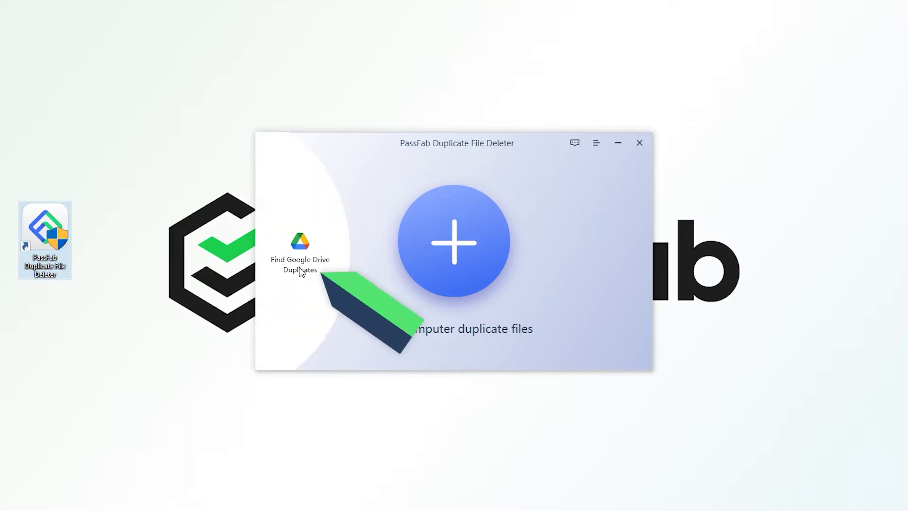
left_click(301, 264)
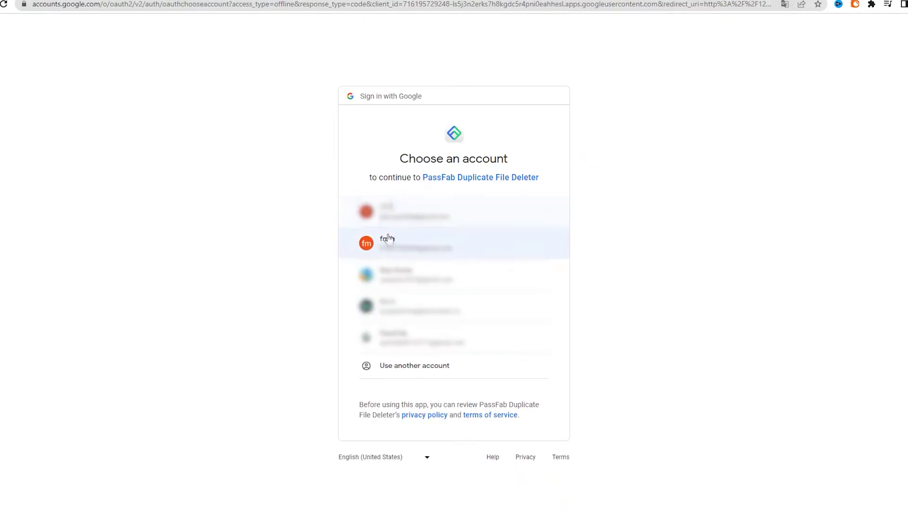
left_click(407, 248)
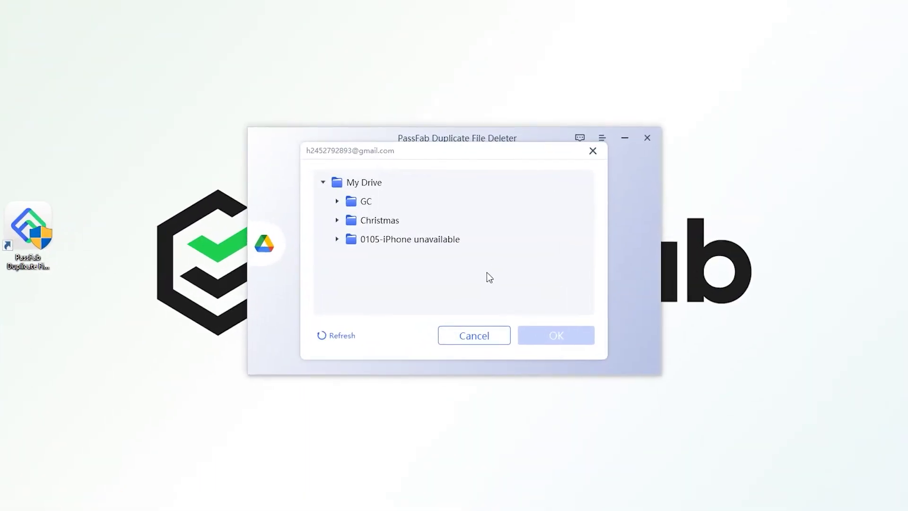
Step: Select My Drive as the folder to scan for duplicates
left_click(376, 220)
left_click(364, 182)
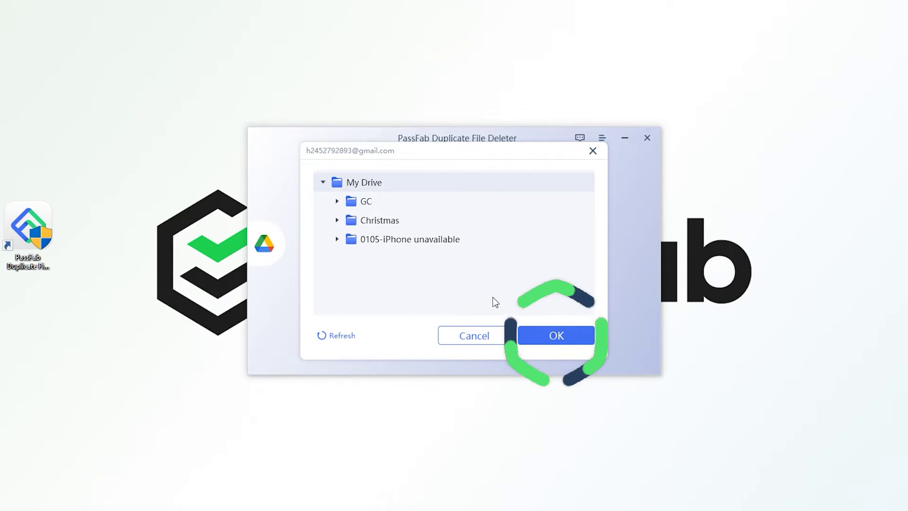
left_click(557, 335)
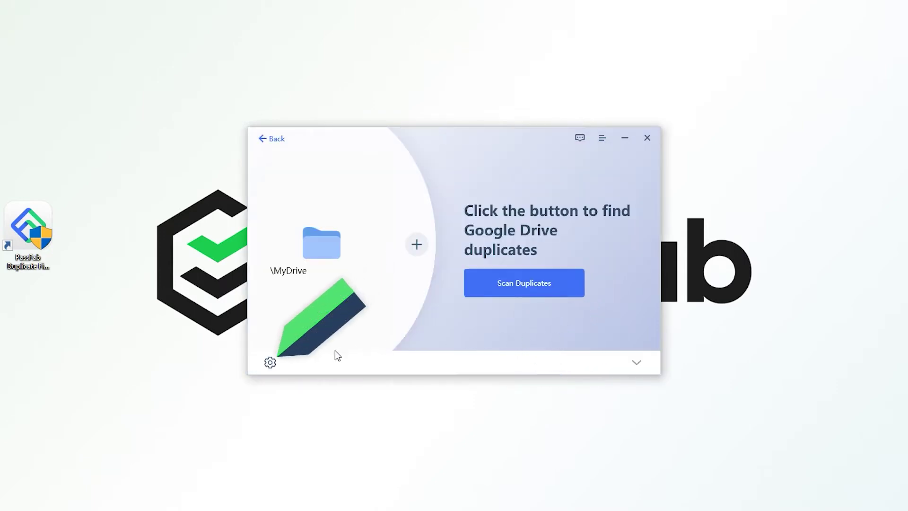
Step: Set matching to file content, then scan My Drive for duplicates
left_click(270, 363)
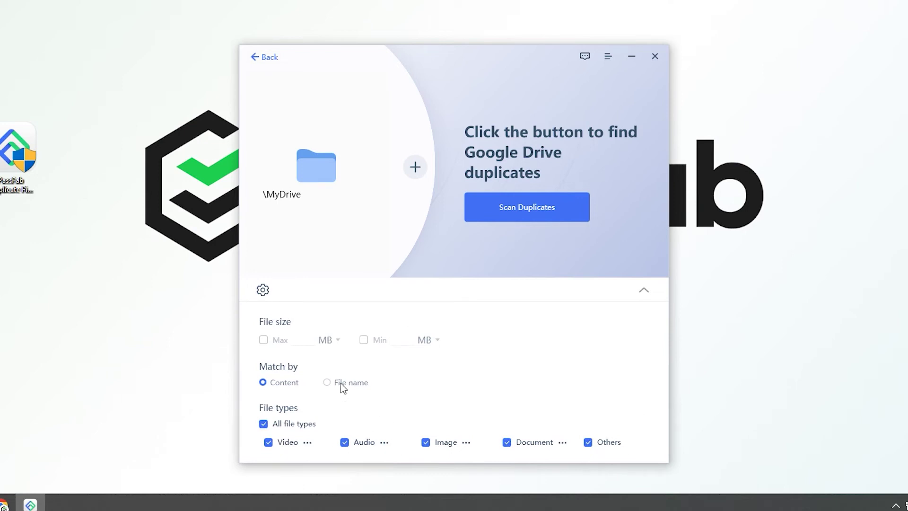
left_click(289, 385)
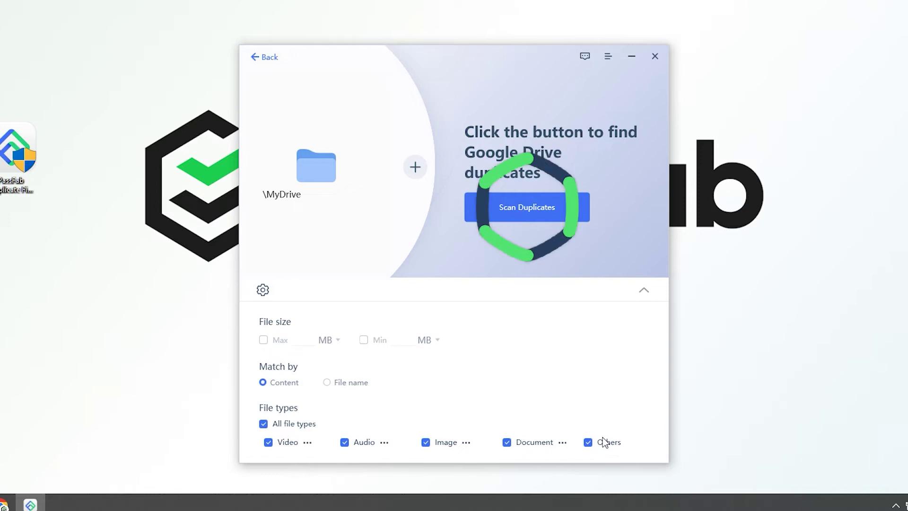
left_click(531, 207)
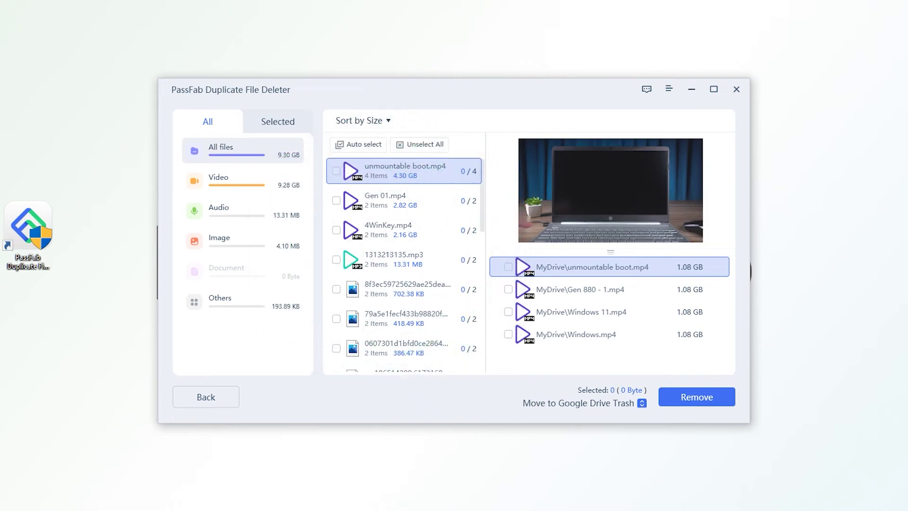
Step: Preview the 4WinKey.mp4 and Gen 01.mp4 duplicate copies, enlarging the video preview
left_click(382, 204)
left_click(385, 225)
left_click(400, 197)
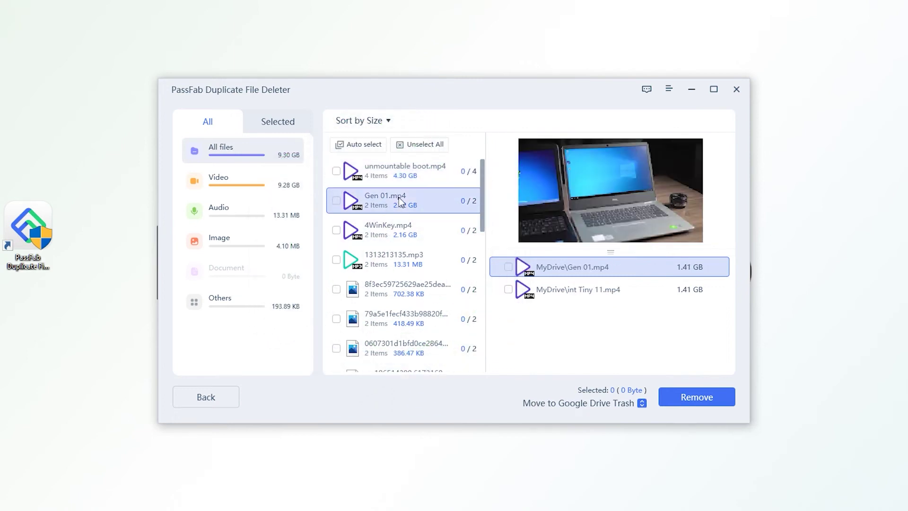
left_click(598, 290)
left_click(597, 269)
left_click_drag(605, 252, 609, 290)
Step: Preview the unmountable boot.mp4 copies and the largest duplicate image, then reopen Gen 01.mp4
left_click(405, 171)
left_click(596, 339)
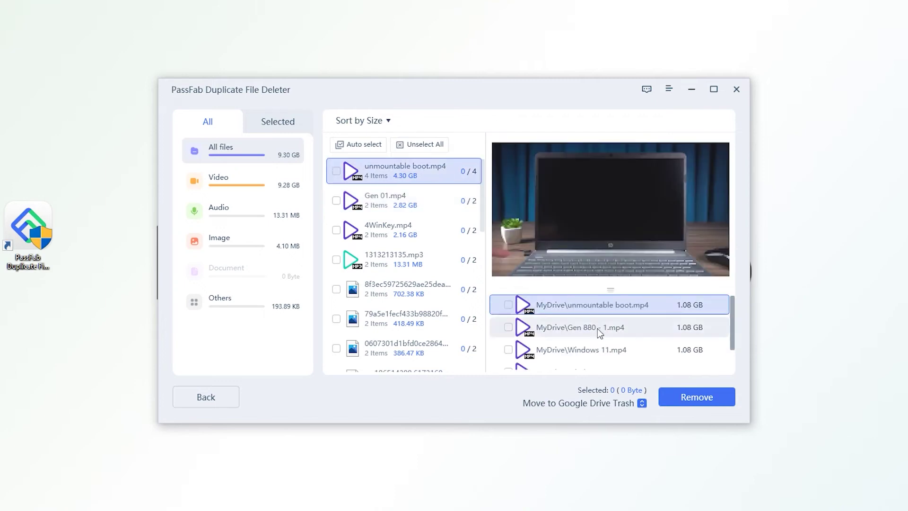
left_click(600, 347)
left_click(404, 289)
left_click(602, 311)
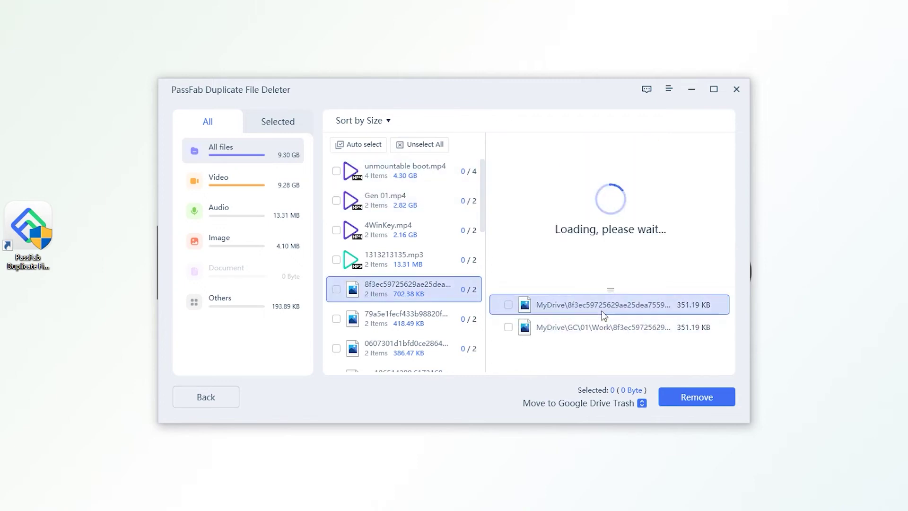
left_click(378, 171)
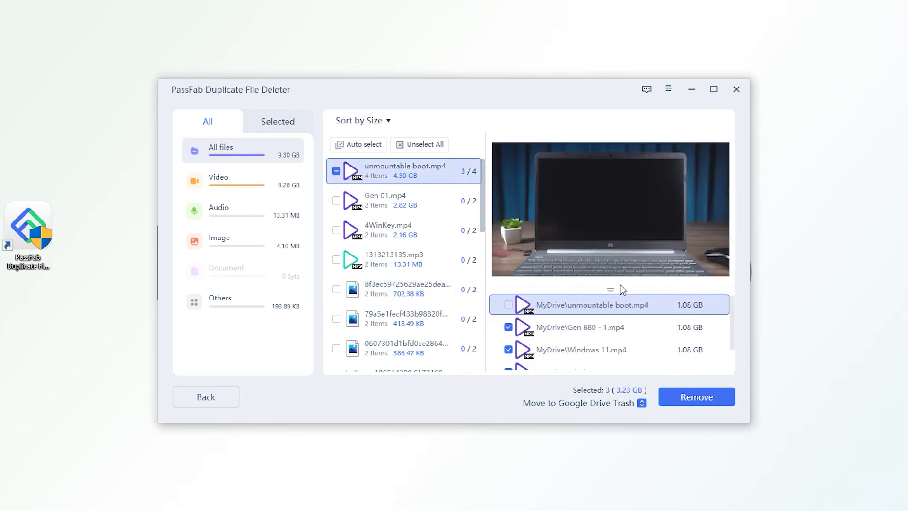
left_click_drag(611, 289, 610, 239)
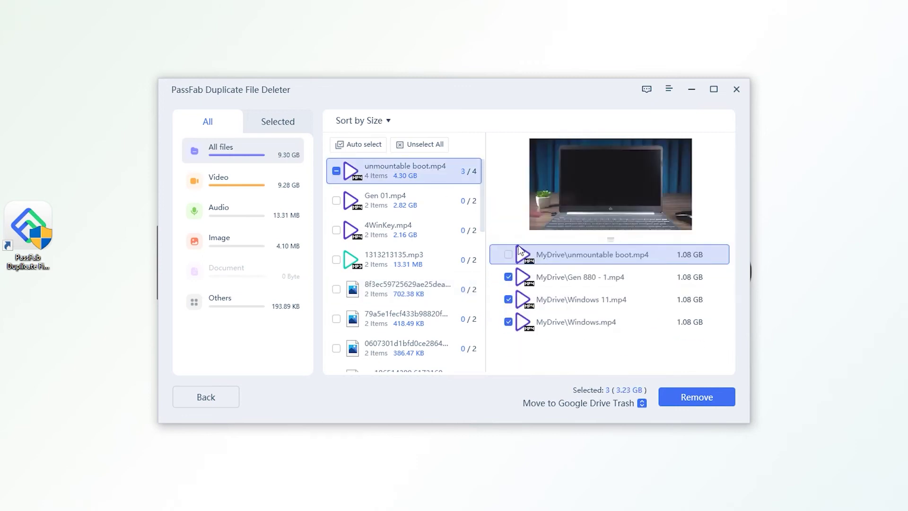
left_click(399, 207)
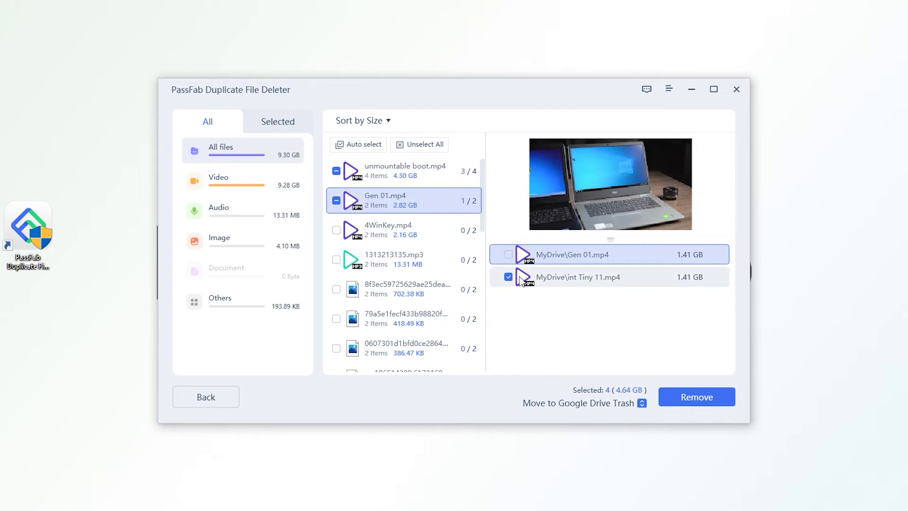
left_click_drag(482, 212, 488, 298)
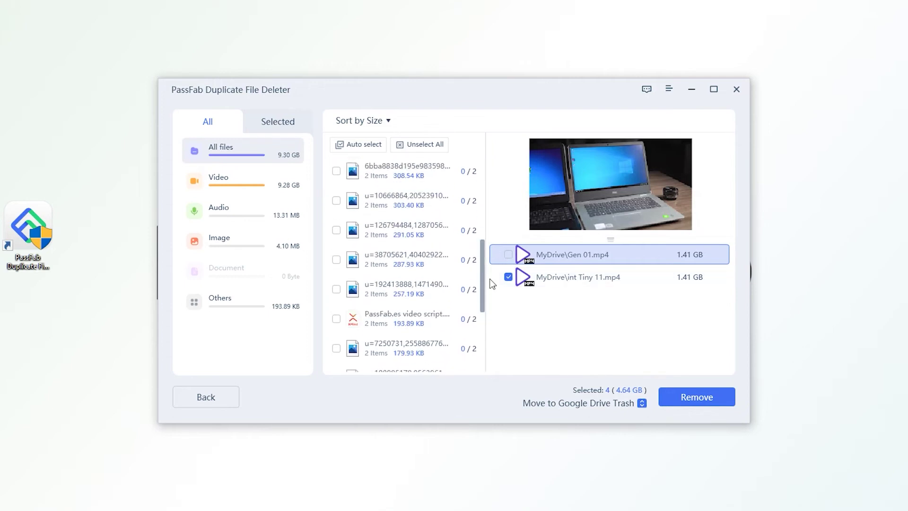
scroll(489, 249, "up", 10)
Step: Auto-select the extra copies and check the 4WinKey.mp4 and image duplicate groups
left_click(365, 144)
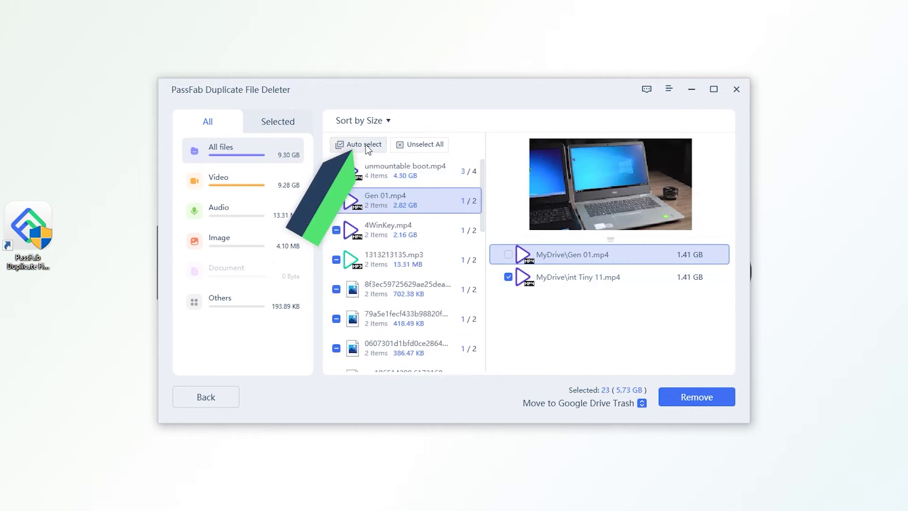
left_click(397, 230)
left_click(414, 323)
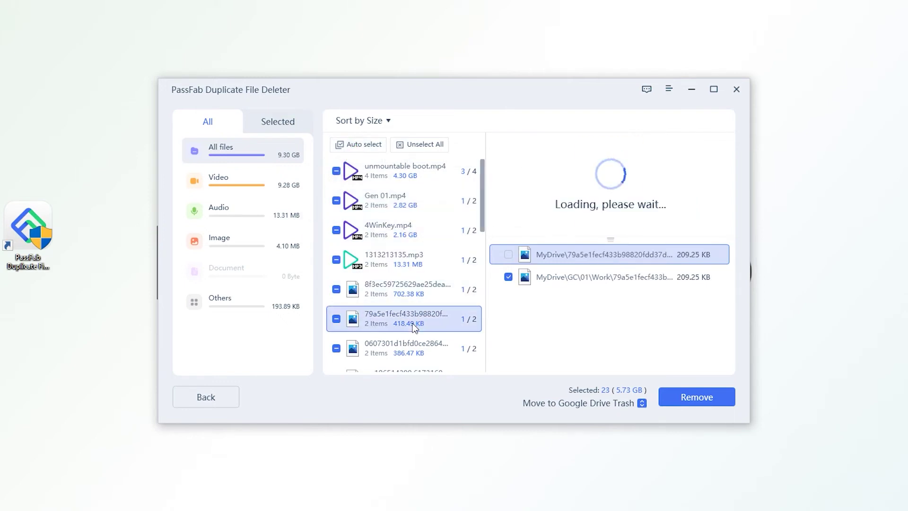
Step: Check the audio and other-type filters, then move the 23 duplicates to Drive Trash
left_click(242, 211)
left_click(241, 302)
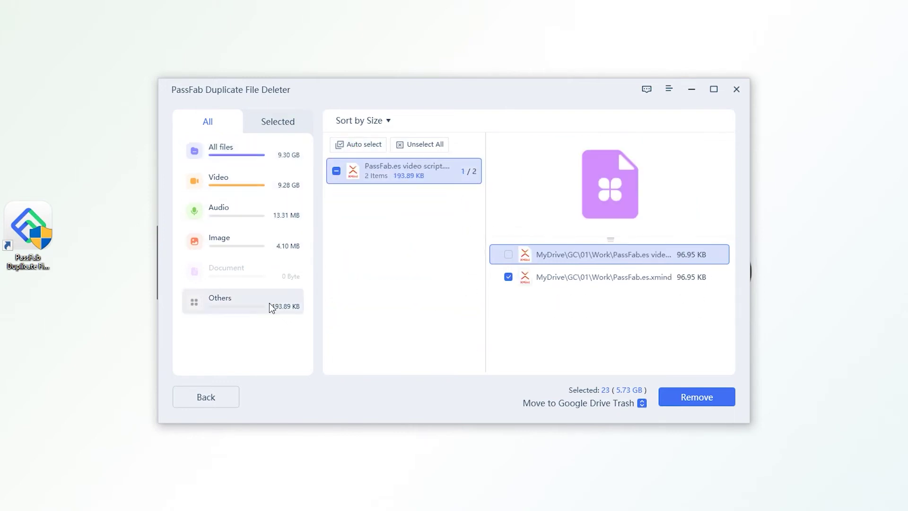
left_click(242, 151)
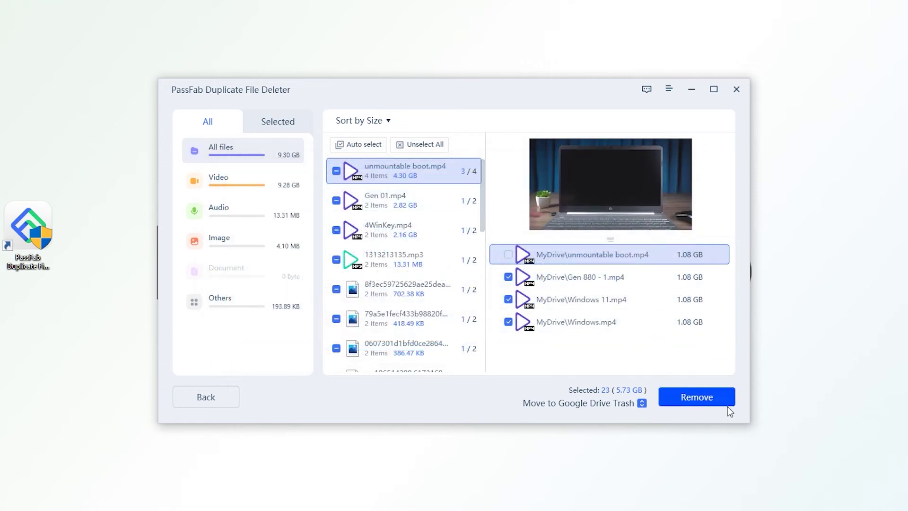
left_click(698, 400)
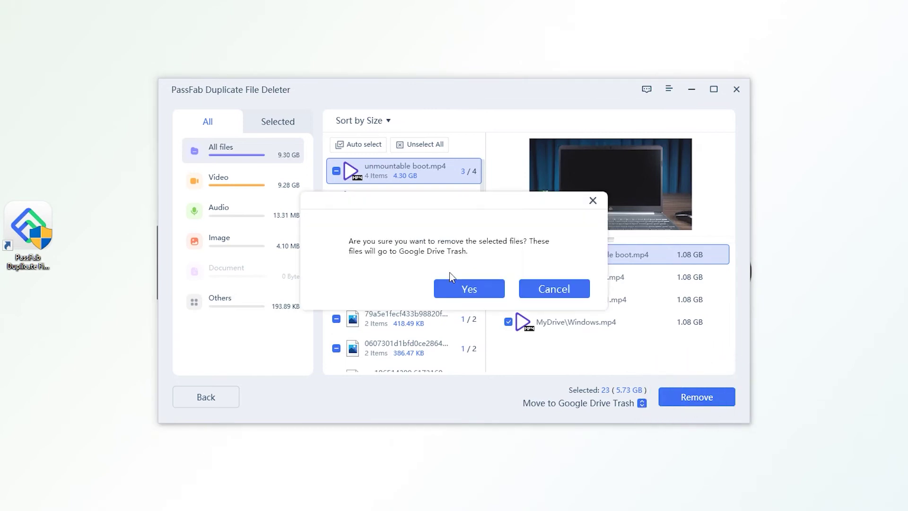
left_click(469, 288)
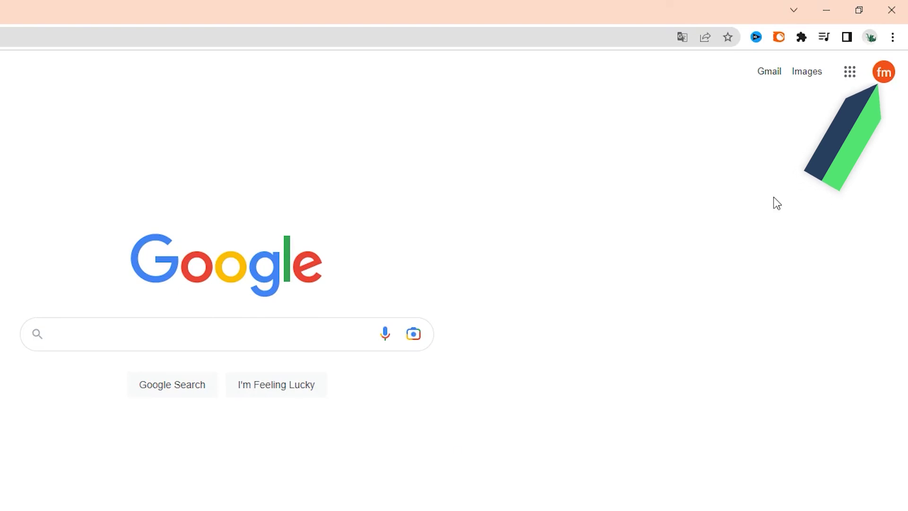
Step: Switch to the second Google account and open its Drive Storage page showing 1 KB used
left_click(884, 72)
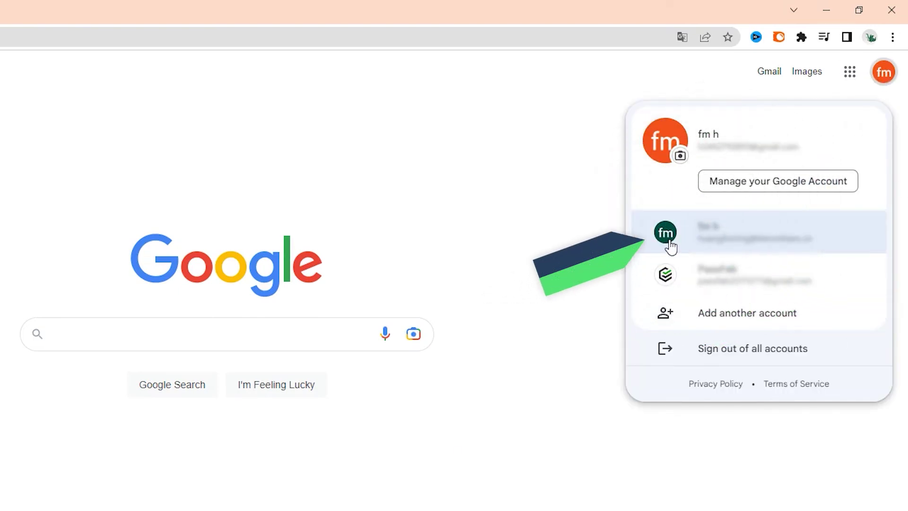
left_click(858, 237)
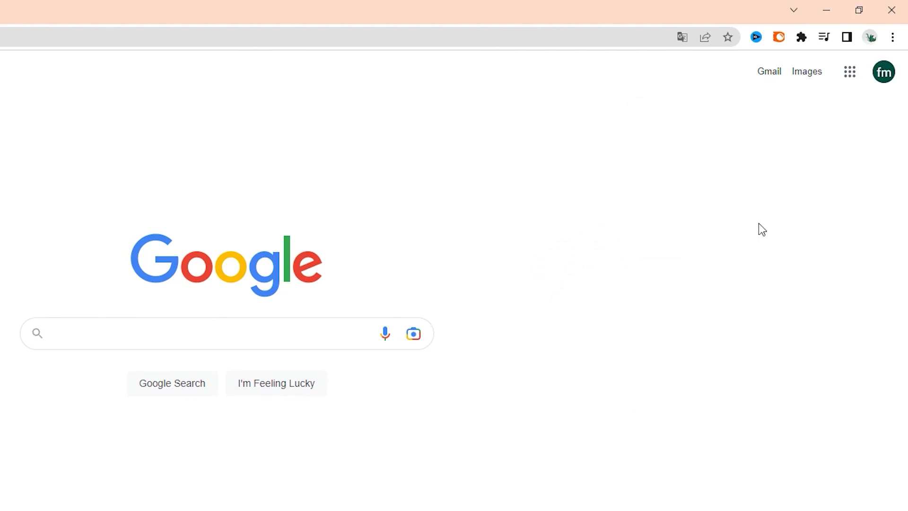
left_click(850, 72)
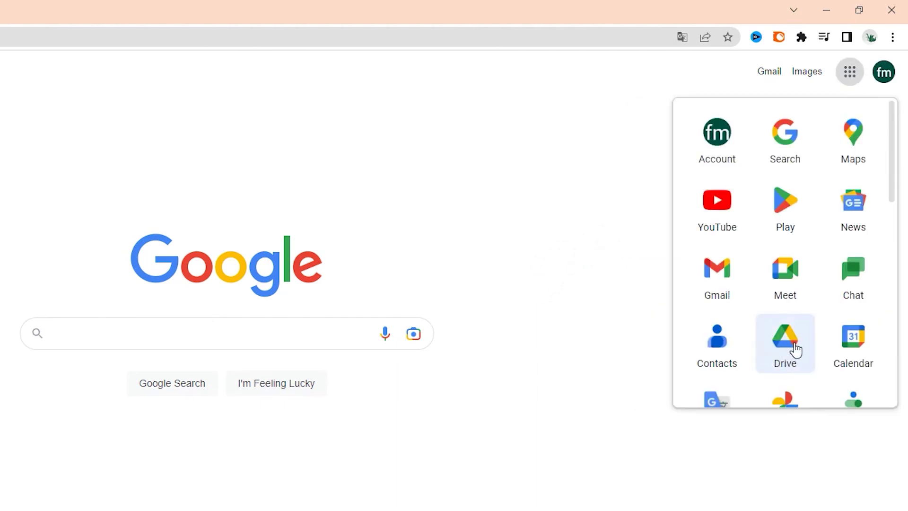
left_click(797, 347)
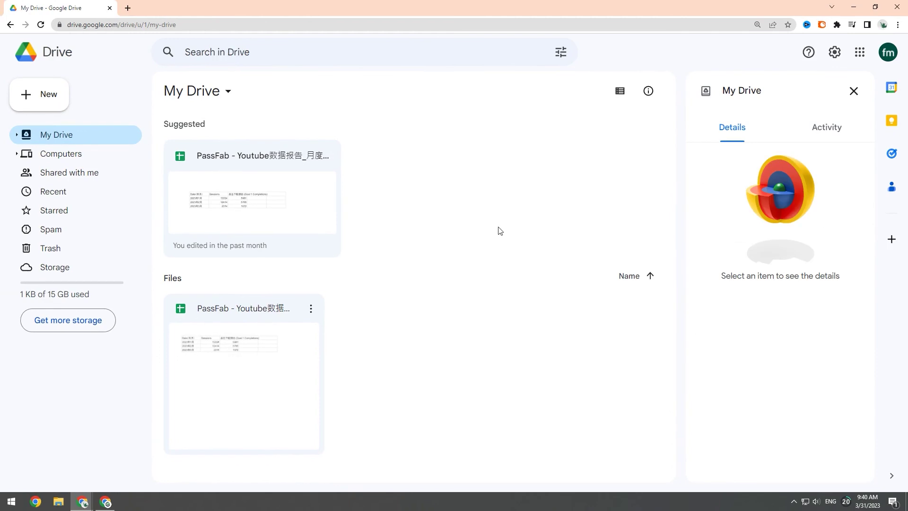
left_click(43, 295)
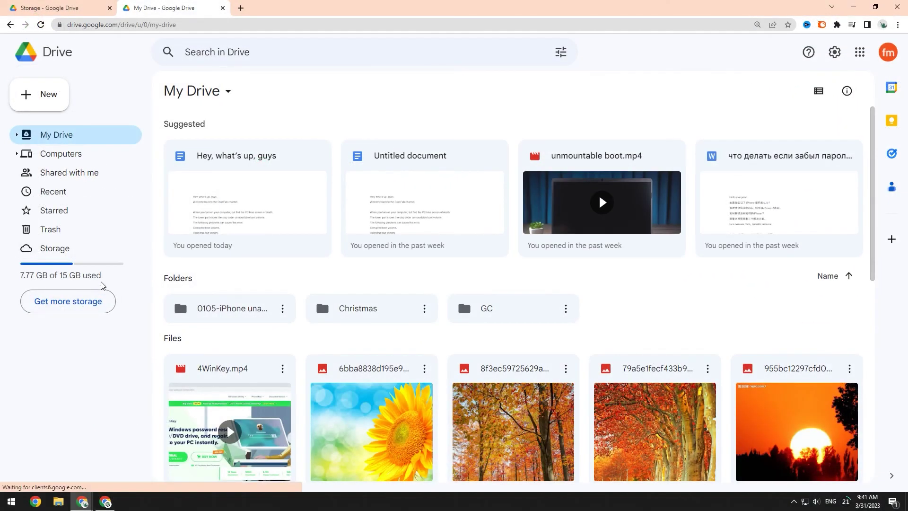
left_click(46, 7)
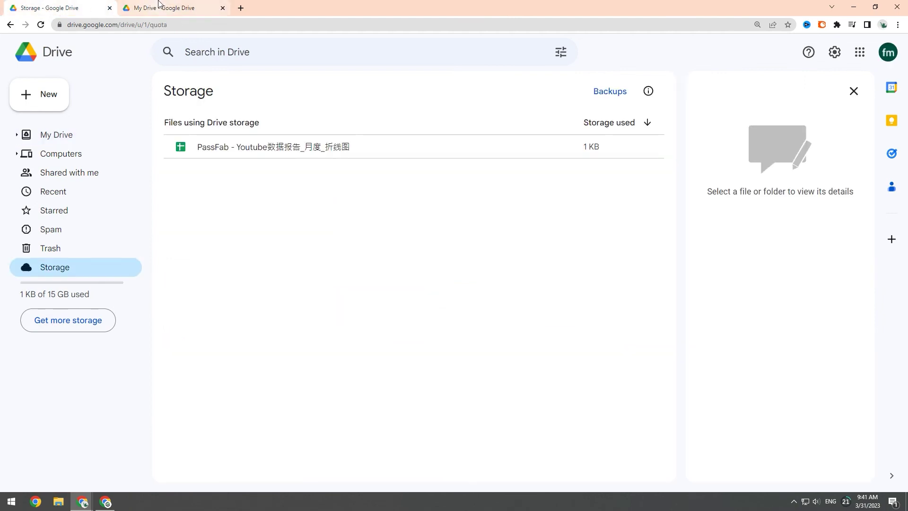